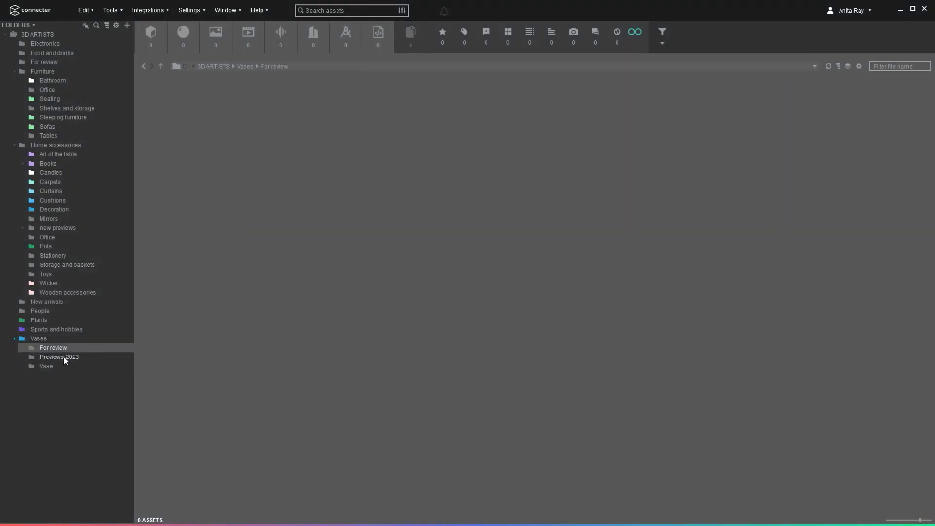
Step: In the Vases folder, attach the Artifex, Mold Vase and Mapplethorpe images as their vase models' previews
{"action": "left_click", "coordinate": [64, 366]}
{"action": "left_click", "coordinate": [60, 338]}
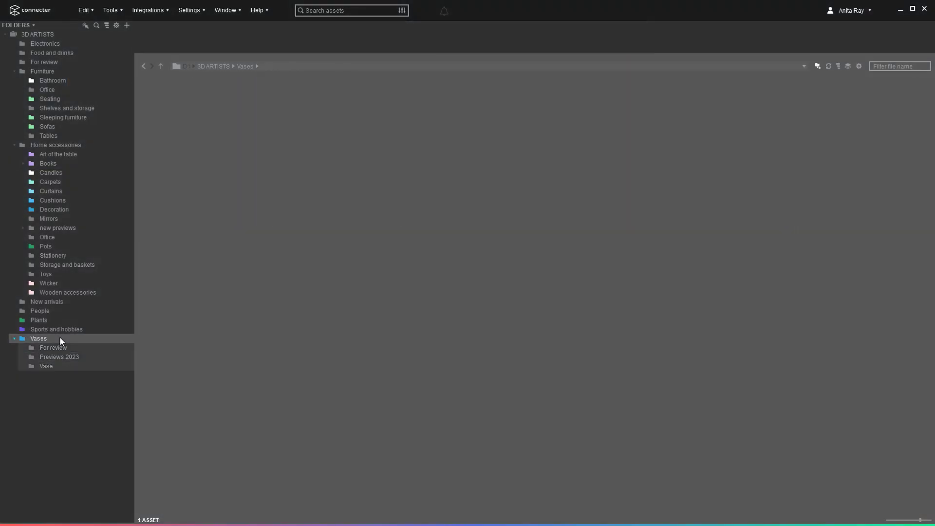
{"action": "left_click_drag", "start_coordinate": [294, 184], "coordinate": [229, 171]}
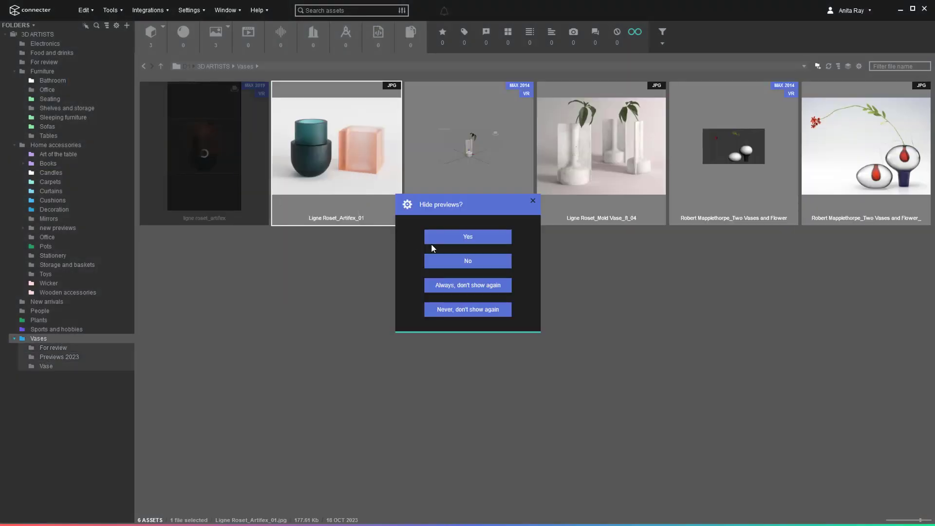
{"action": "left_click", "coordinate": [444, 237]}
{"action": "left_click_drag", "start_coordinate": [449, 162], "coordinate": [333, 172]}
{"action": "left_click", "coordinate": [462, 288]}
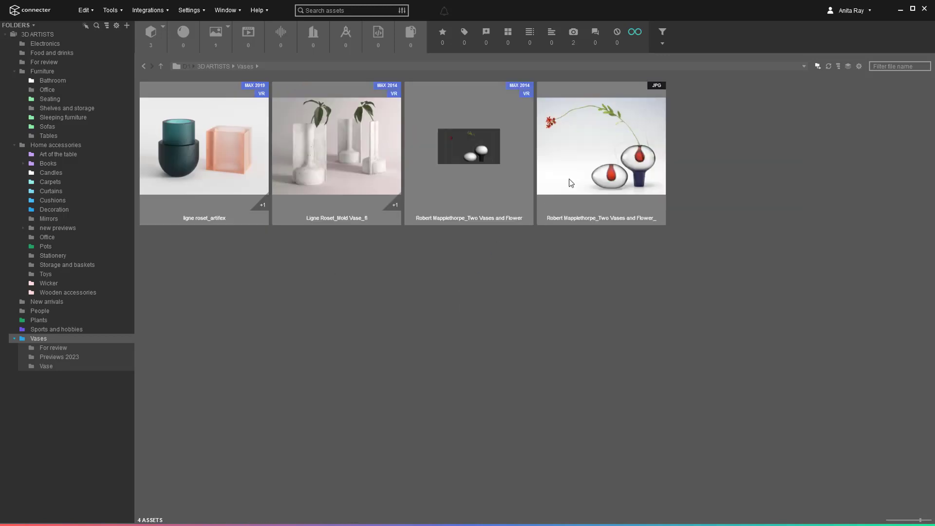
{"action": "left_click_drag", "start_coordinate": [570, 183], "coordinate": [468, 179]}
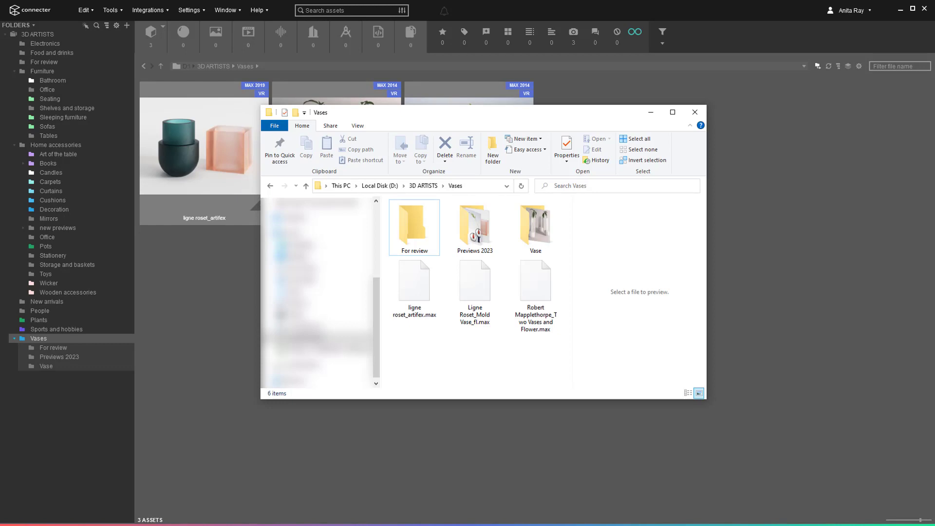
Step: Move the Artifex preview image (Ligne Roset_Artifex_01.jpg) into the For review folder
{"action": "double_click", "coordinate": [475, 228]}
{"action": "left_click", "coordinate": [429, 236]}
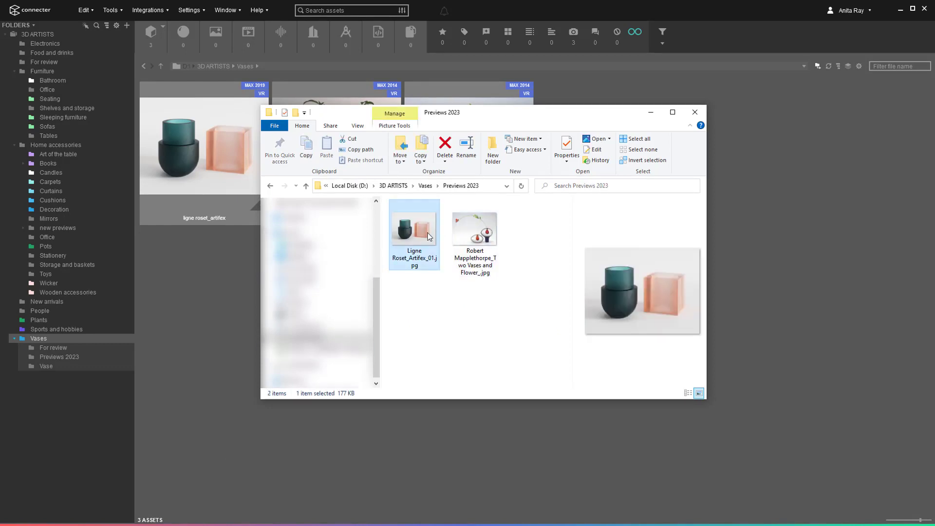
{"action": "left_click", "coordinate": [425, 186]}
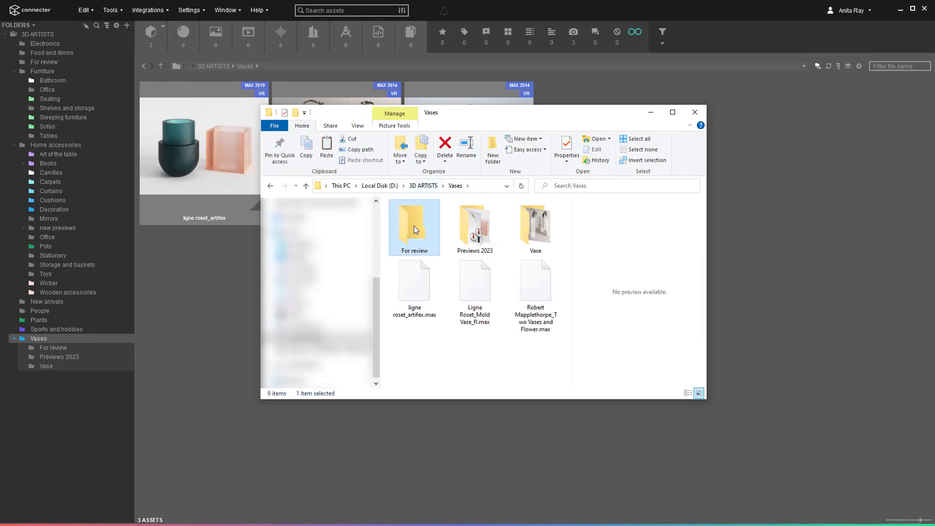
{"action": "double_click", "coordinate": [414, 226]}
{"action": "left_click", "coordinate": [425, 185]}
Step: Rename the Vase folder to White Vase and close Explorer
{"action": "left_click", "coordinate": [536, 227]}
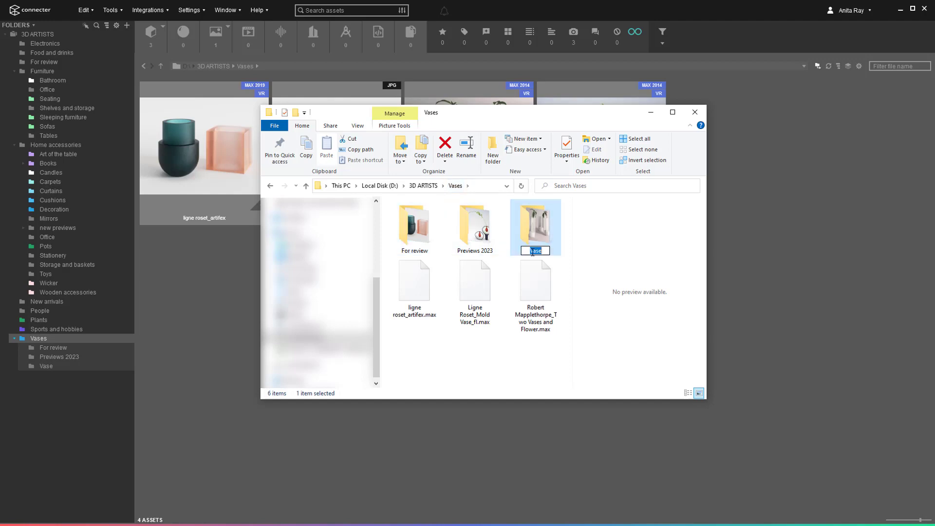
{"action": "left_click", "coordinate": [537, 250]}
{"action": "type", "text": "White"}
{"action": "key", "text": "Return"}
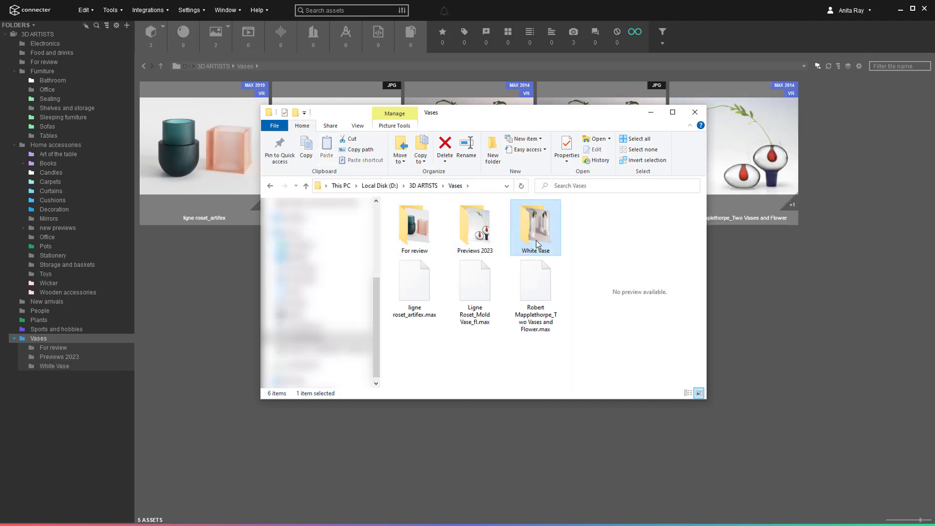
{"action": "left_click", "coordinate": [651, 111]}
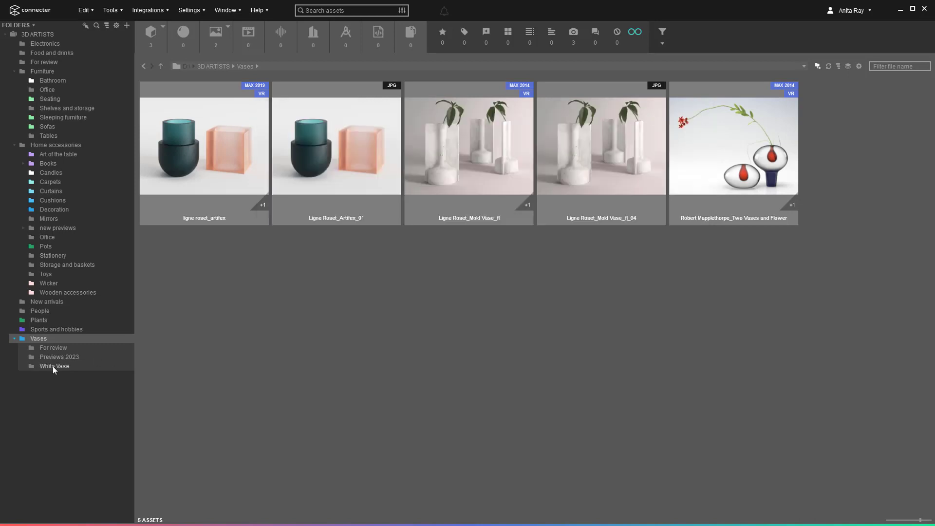
Step: Check the White Vase and For review folders, then select all three vase models in Vases under the 3D models filter
{"action": "left_click", "coordinate": [52, 367]}
{"action": "left_click", "coordinate": [53, 355]}
{"action": "left_click", "coordinate": [52, 348]}
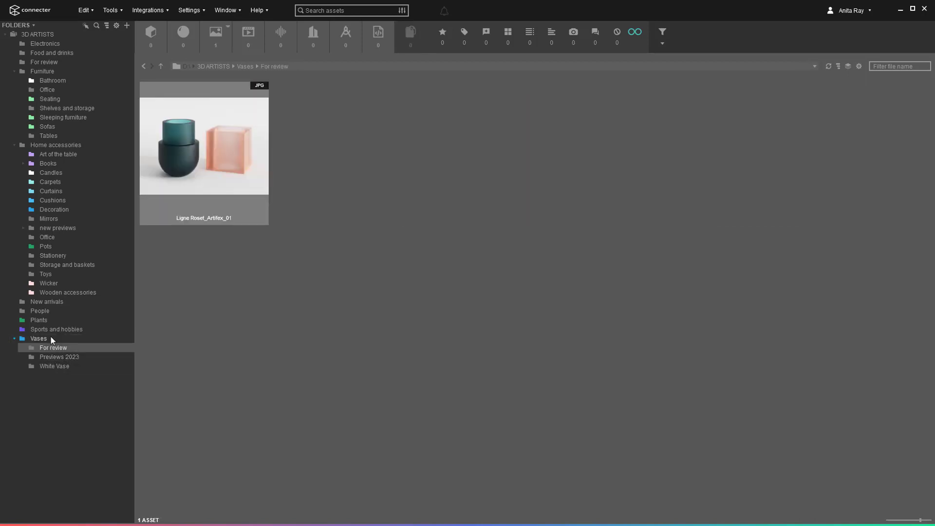
{"action": "left_click", "coordinate": [38, 338]}
{"action": "left_click", "coordinate": [151, 33]}
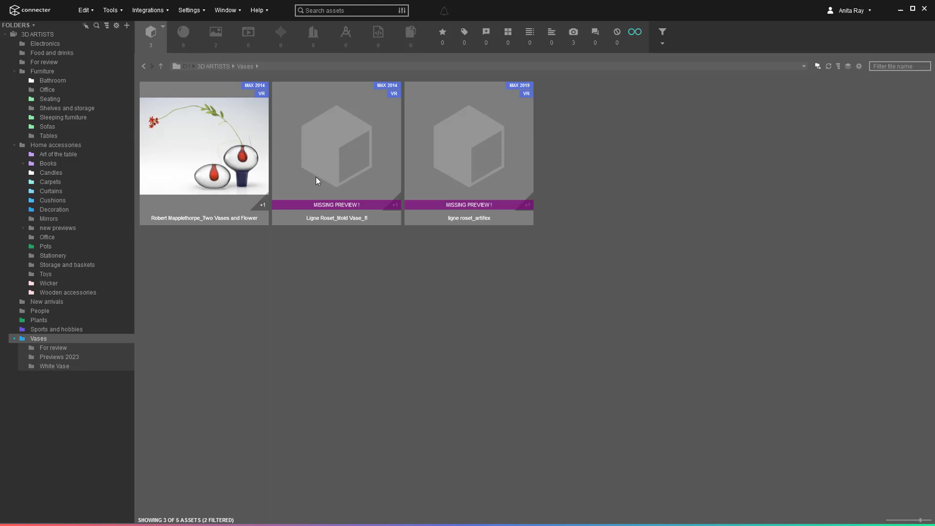
{"action": "left_click", "coordinate": [358, 193]}
{"action": "key", "text": "ctrl+a"}
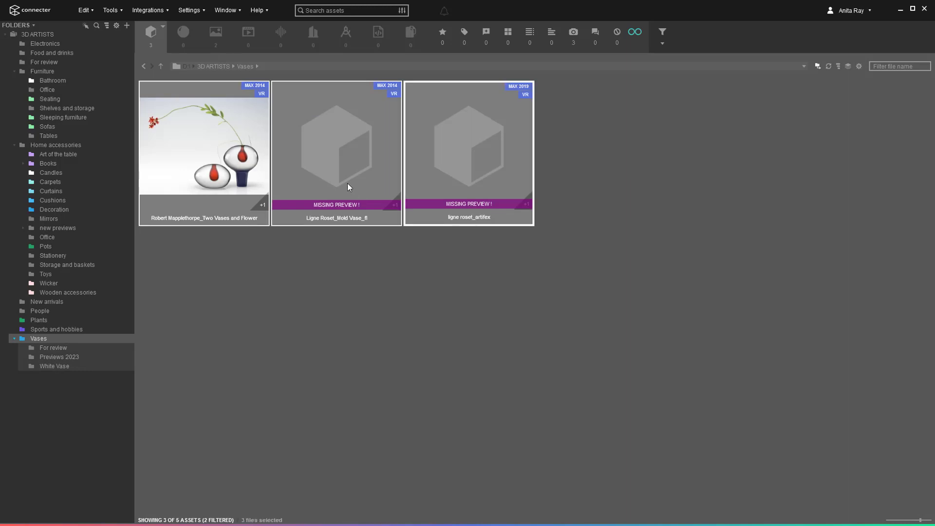
Step: Open Manage Custom Previews and show only assets with missing previews
{"action": "right_click", "coordinate": [347, 183]}
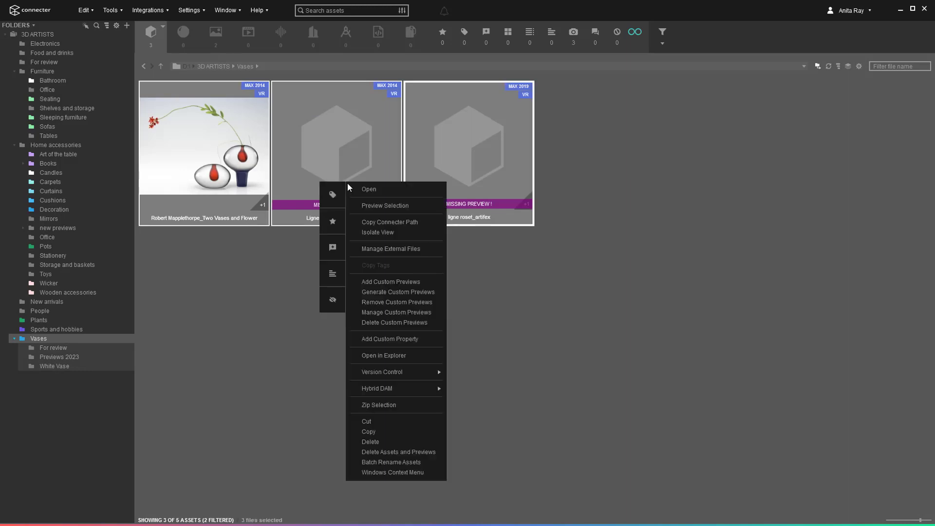
{"action": "left_click", "coordinate": [395, 312]}
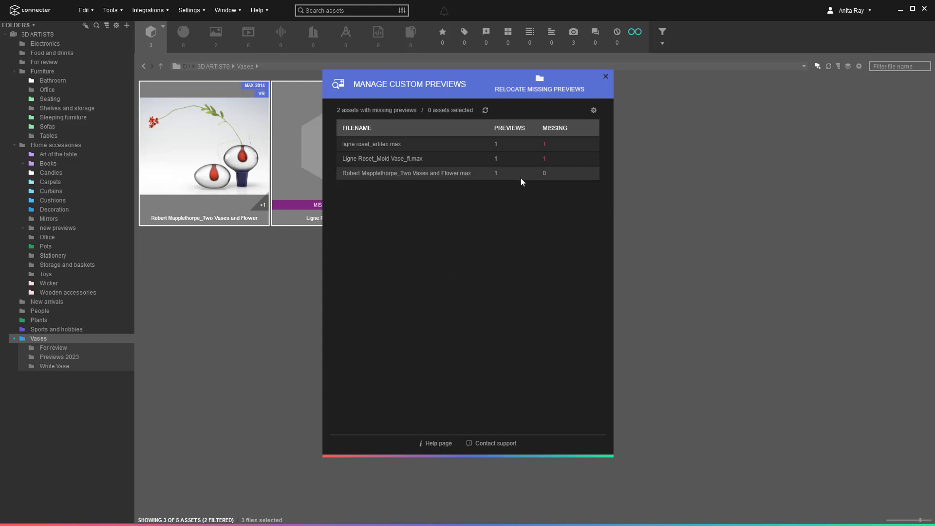
{"action": "left_click", "coordinate": [593, 110]}
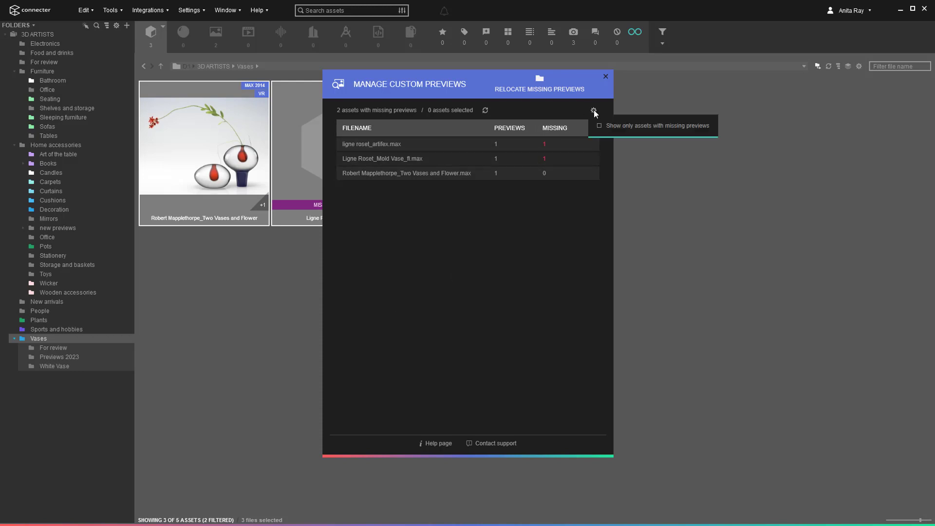
{"action": "left_click", "coordinate": [617, 128]}
Step: Review the missing preview paths for the Artifex and Mold Vase models
{"action": "left_click", "coordinate": [545, 146]}
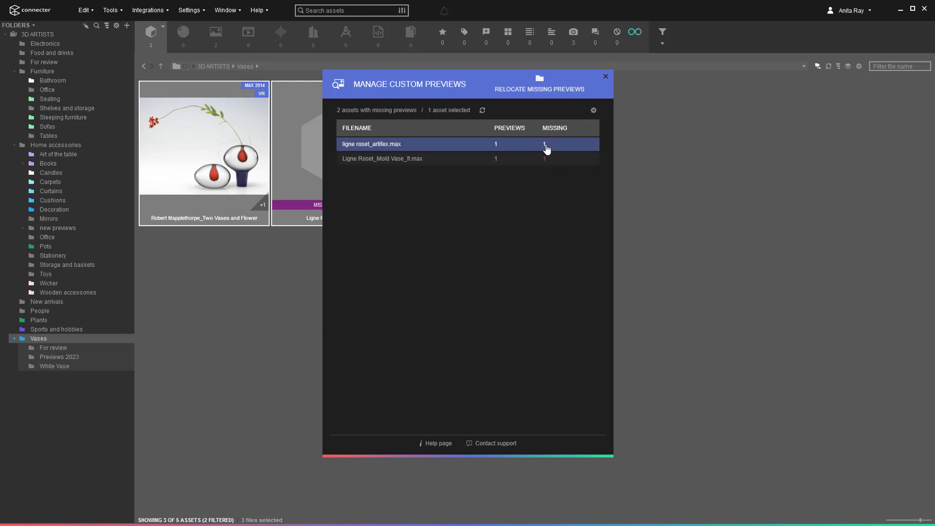
{"action": "left_click", "coordinate": [493, 305]}
{"action": "left_click", "coordinate": [544, 158]}
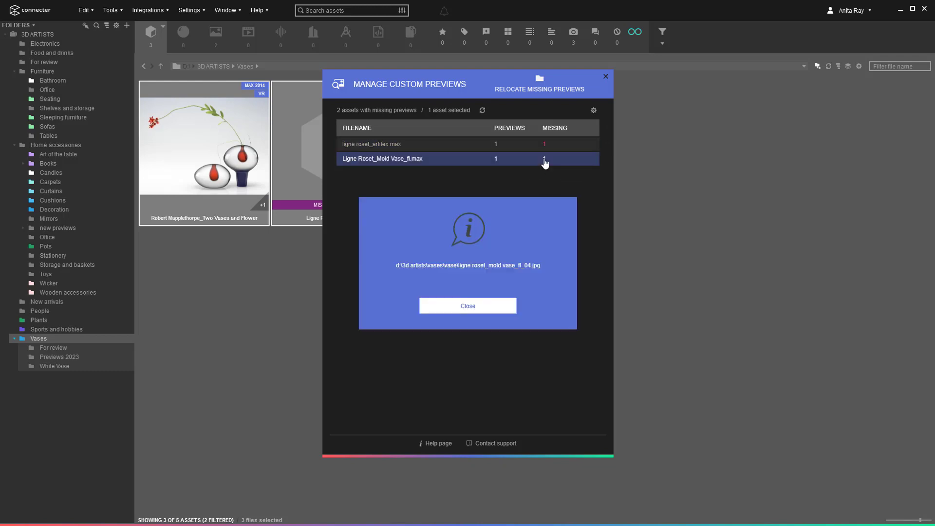
{"action": "left_click", "coordinate": [488, 306]}
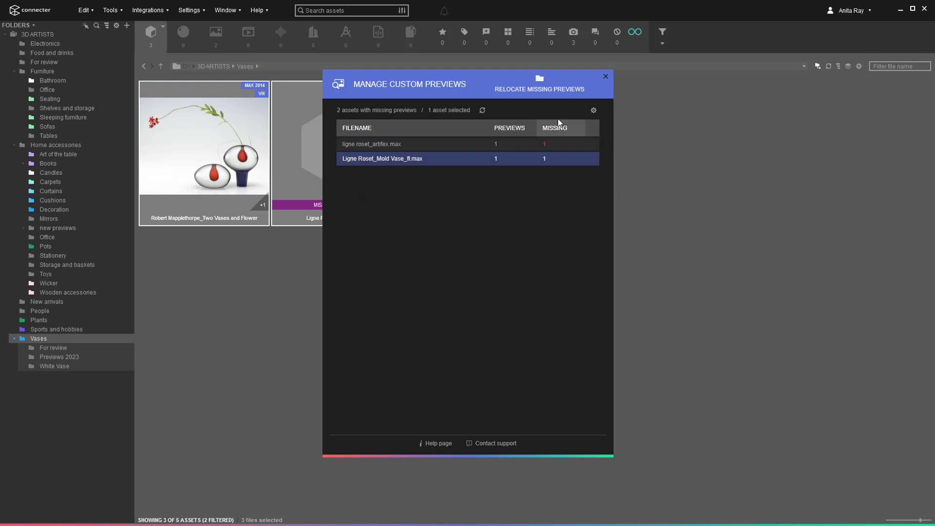
Step: Relocate the selected assets' missing previews, choosing D:\3D ARTISTS\Vases as the search folder
{"action": "left_click", "coordinate": [557, 88]}
{"action": "left_click", "coordinate": [506, 297]}
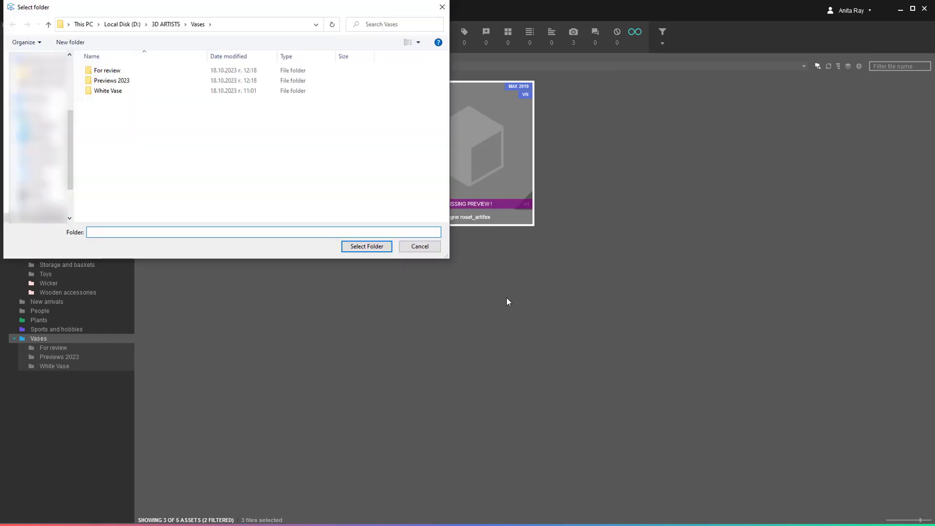
{"action": "left_click", "coordinate": [170, 27]}
{"action": "left_click", "coordinate": [103, 160]}
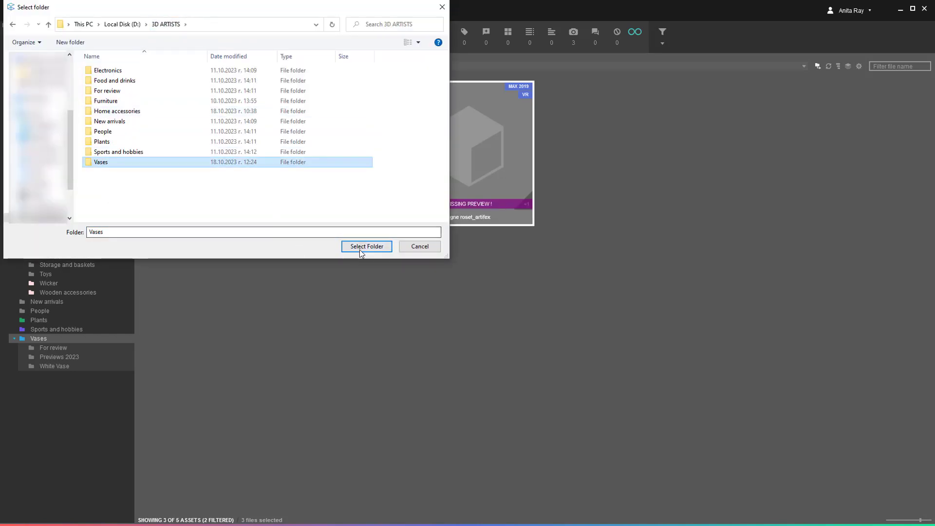
{"action": "left_click", "coordinate": [365, 246]}
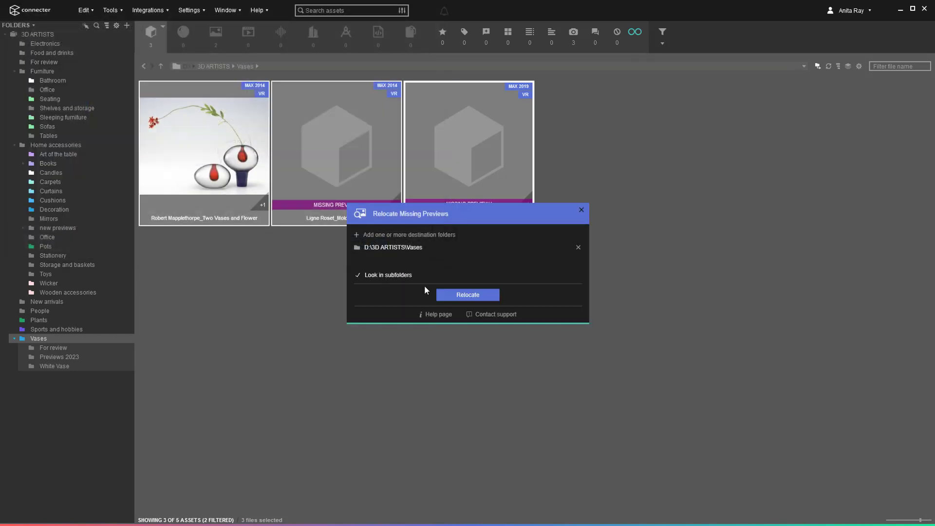
Step: Run the relocation, dismiss the completion message and close the previews manager
{"action": "left_click", "coordinate": [459, 296]}
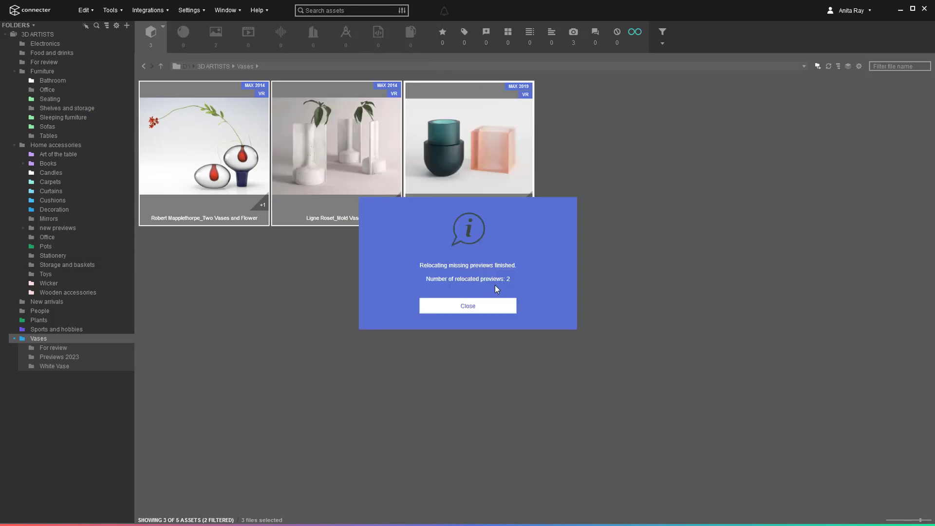
{"action": "left_click", "coordinate": [494, 306]}
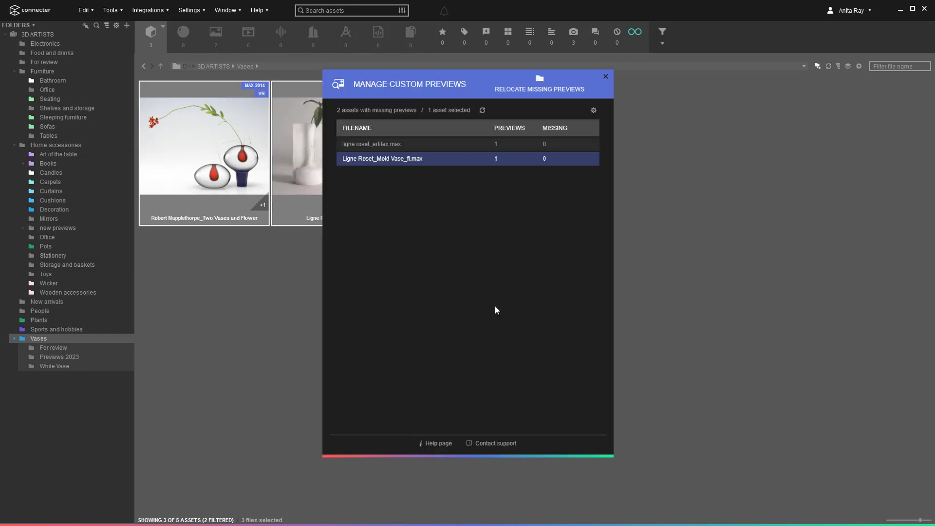
{"action": "left_click", "coordinate": [605, 77]}
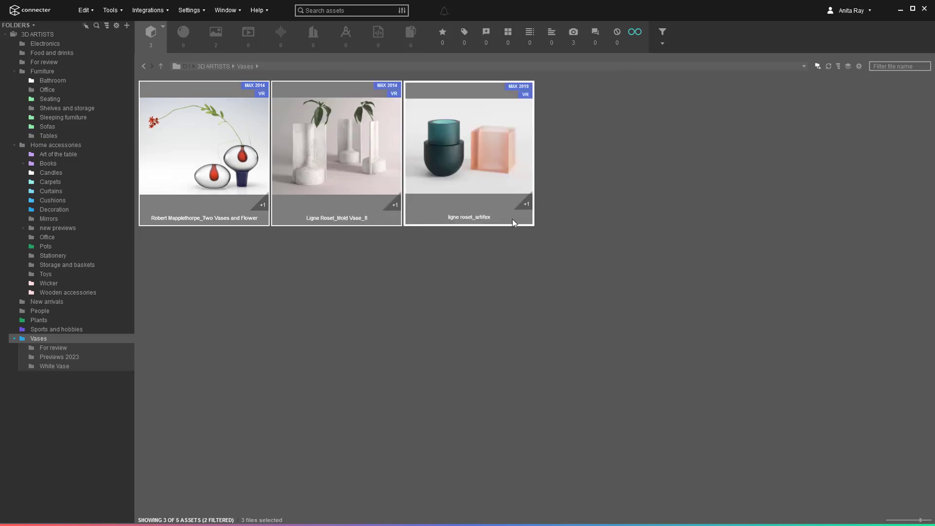